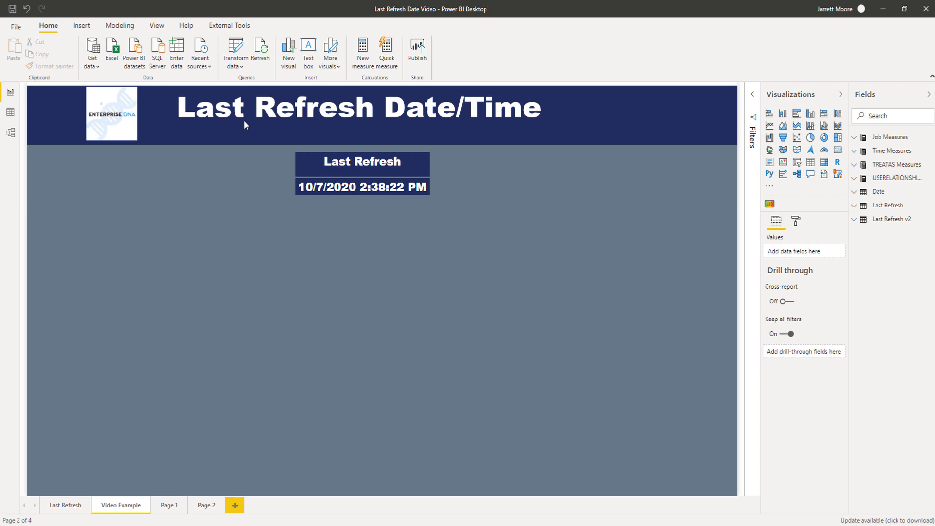
- Open Power Query Editor from Transform data and view the Last Refresh v2 query
left_click(238, 65)
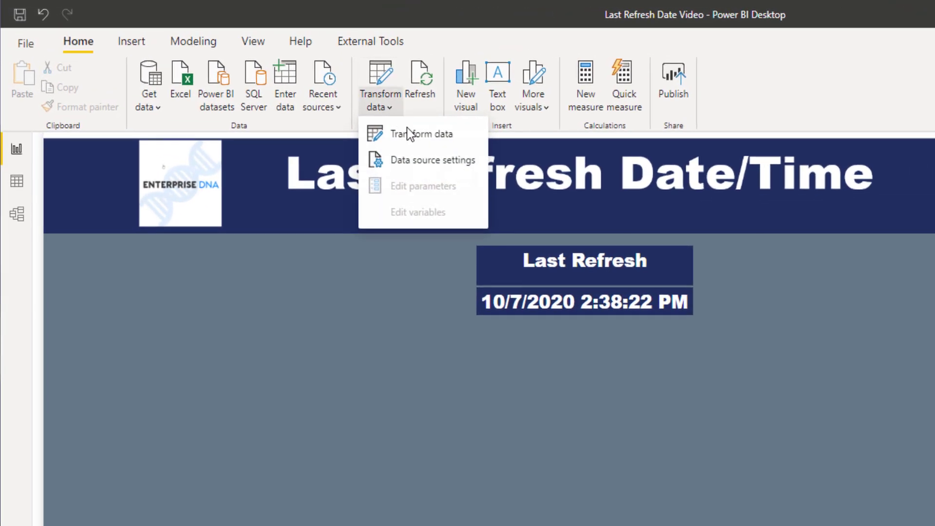
left_click(408, 134)
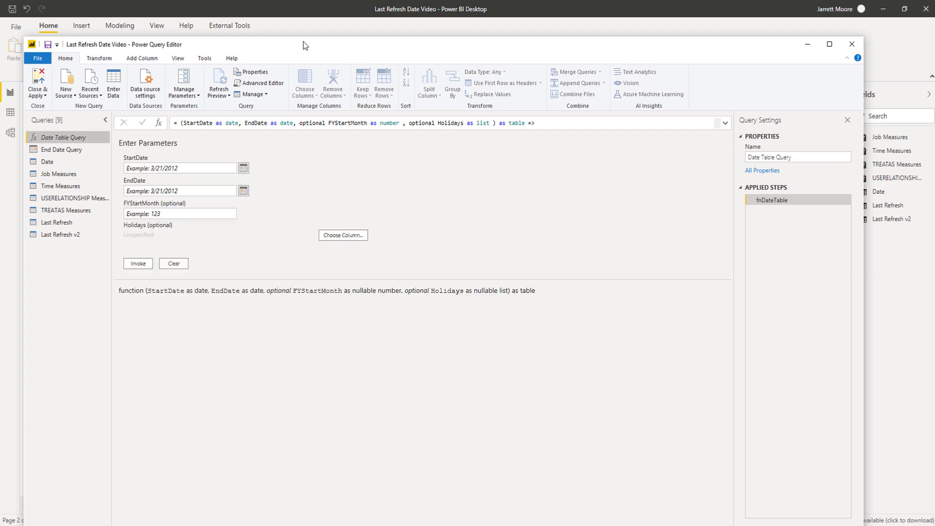
left_click(68, 235)
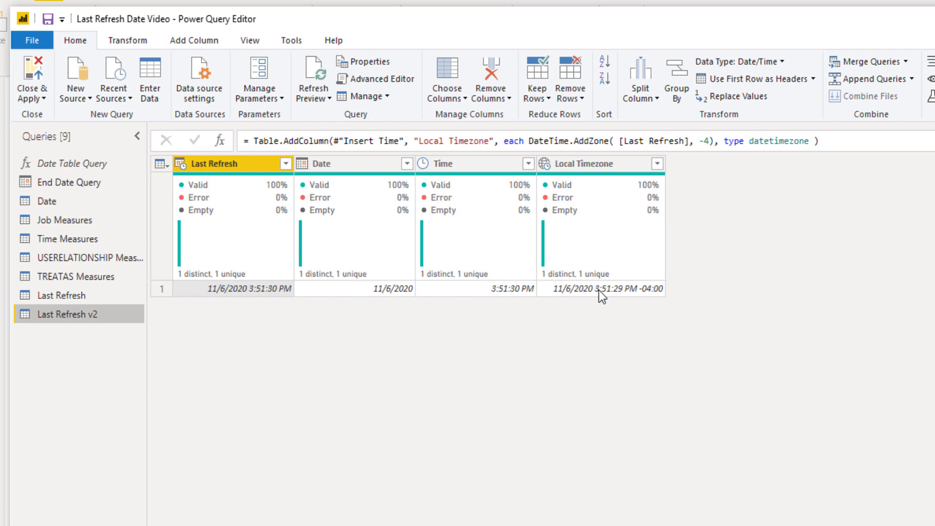
left_click(385, 78)
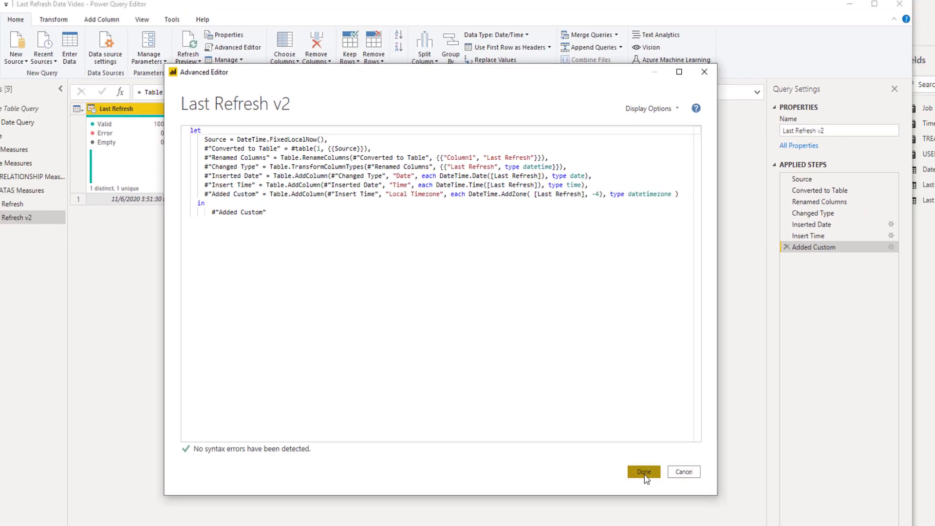
- Close the v2 code view, create a new blank query Query1, and open its Advanced Editor
left_click(676, 490)
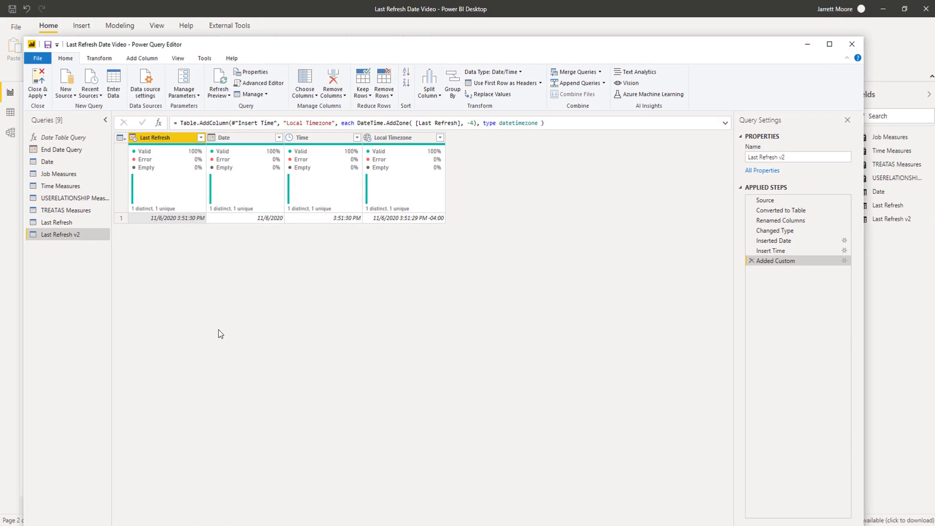
left_click(72, 94)
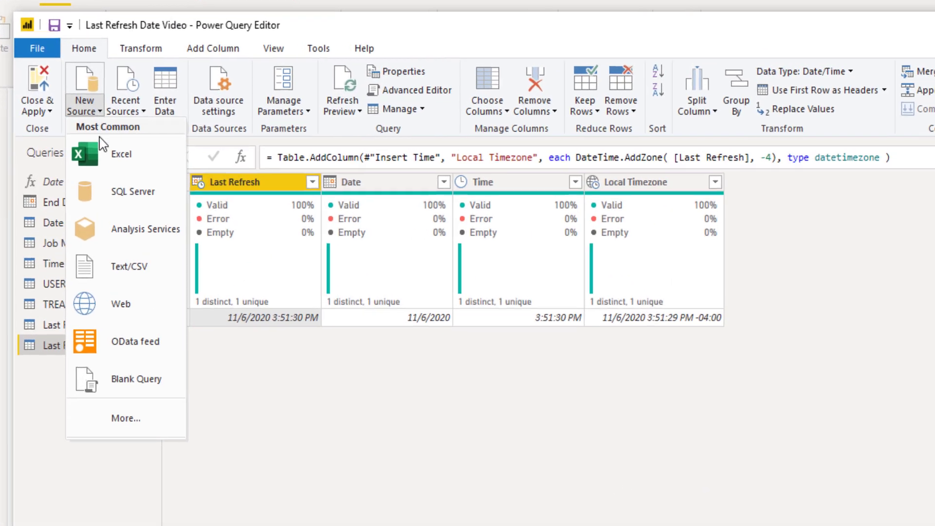
left_click(135, 380)
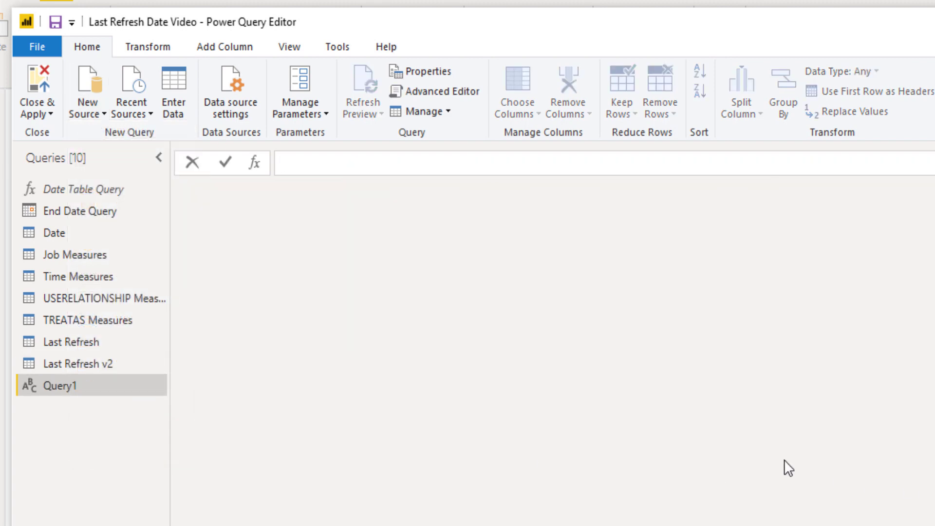
left_click(428, 92)
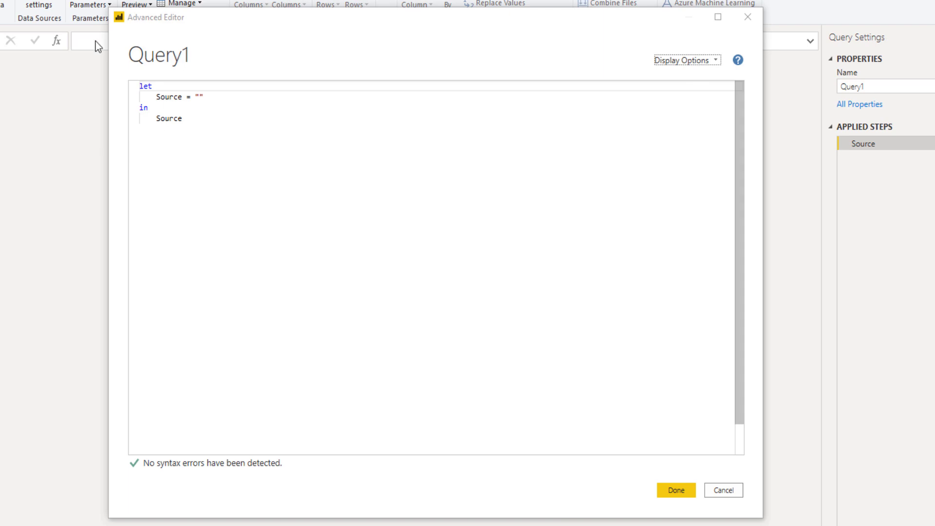
- Replace Query1's default code with the prepared M query adding a datetimezone Last Refresh Date/Time column
left_click_drag(140, 86, 216, 130)
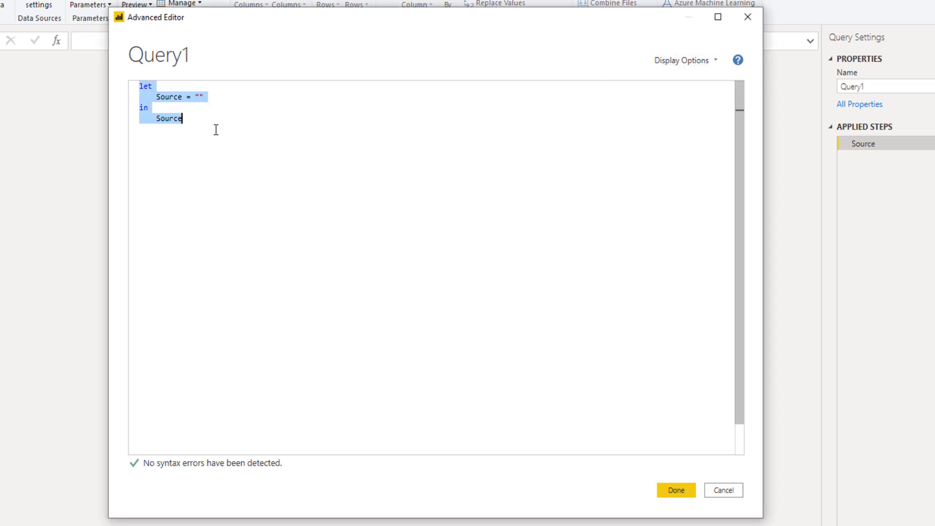
type("let     Source = DateTime.FixedLocalNow(),     #\"Converted to Table\" = #table(1, {{Source}}),     #\"Renamed Columns\" = Table.RenameColumns(#\"Converted to Table\", {{\"Column1\", \"Last Refresh\"}}),     #\"Changed Type\" = Table.TransformColumnTypes(#\"Renamed Columns\", {{\"Last Refresh\", type datetime}}),     #\"Inserted Date\" = Table.AddColumn(#\"Changed Type\", \"Date\", each DateTime.Date([Last Refresh]), type date),     #\"Insert Time\" = Table.AddColumn(#\"Inserted Date\", \"Time\", each DateTime.Time([Last Refresh]), type time),     #\"Added Custom\" = Table.AddColumn(#\"Insert Time\", \"Last Refresh Date/Time\", each [Last Refresh] - #duration(0,0,0,0)),     #\"Changed Type1\" = Table.TransformColumnTypes(#\"Added Custom\",{{\"Last Refresh Date/Time\", type datetimezone}}) in     #\"Changed Type1\"")
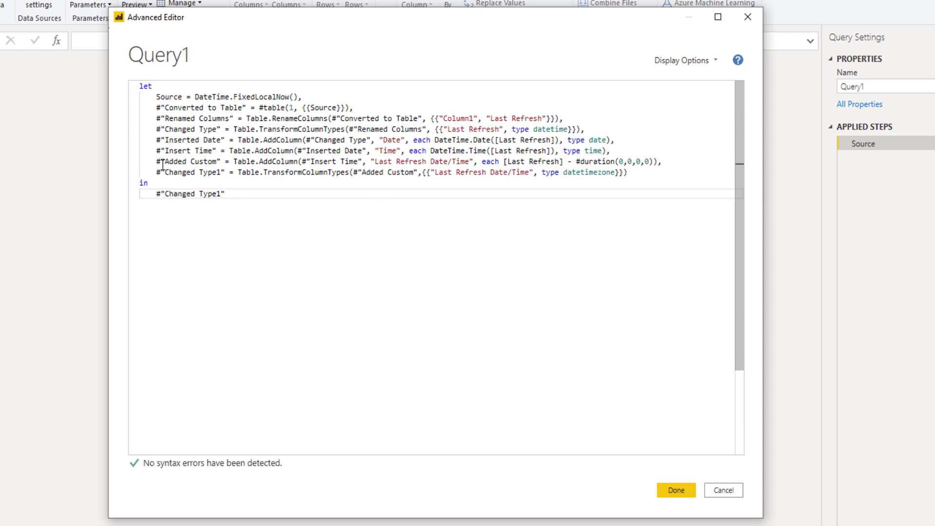
left_click_drag(157, 161, 674, 160)
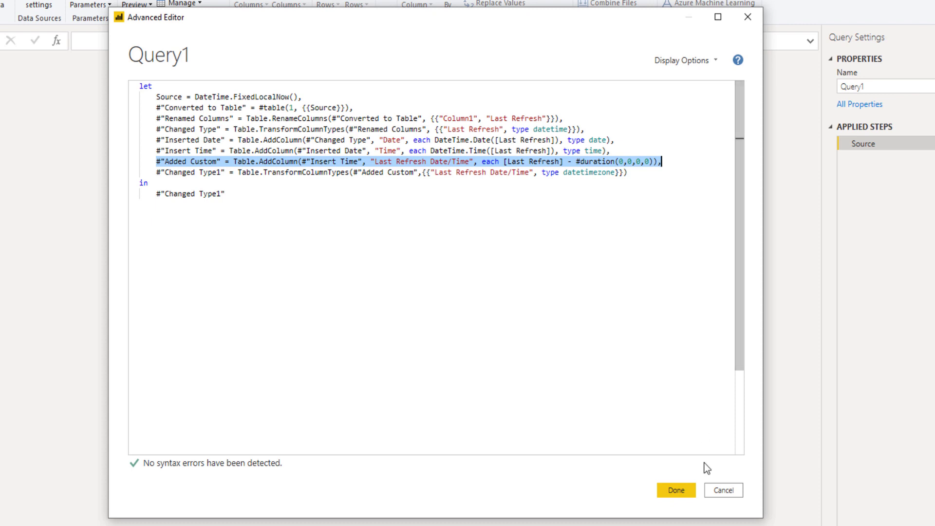
left_click(677, 491)
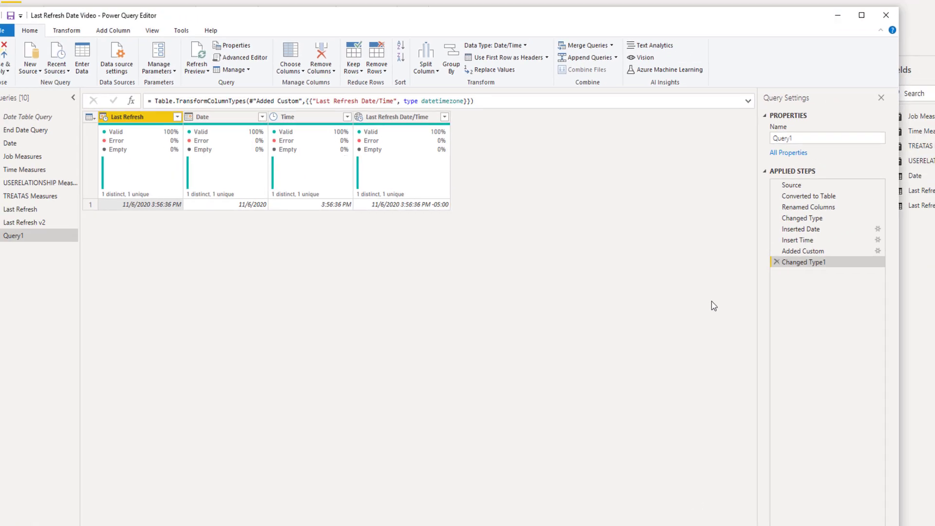
- Rename Query1 to 'Last Refresh v3'
left_click_drag(800, 138, 770, 138)
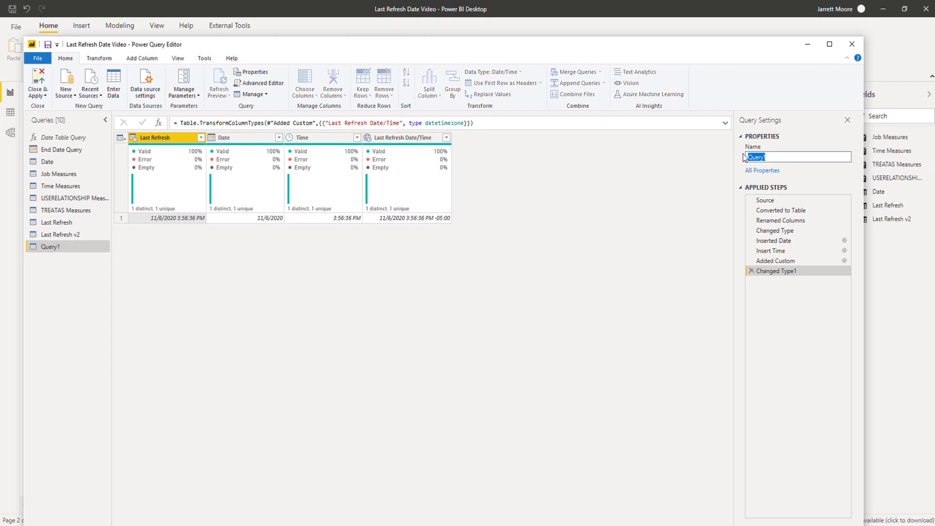
type("Last Refresh v3")
key("Return")
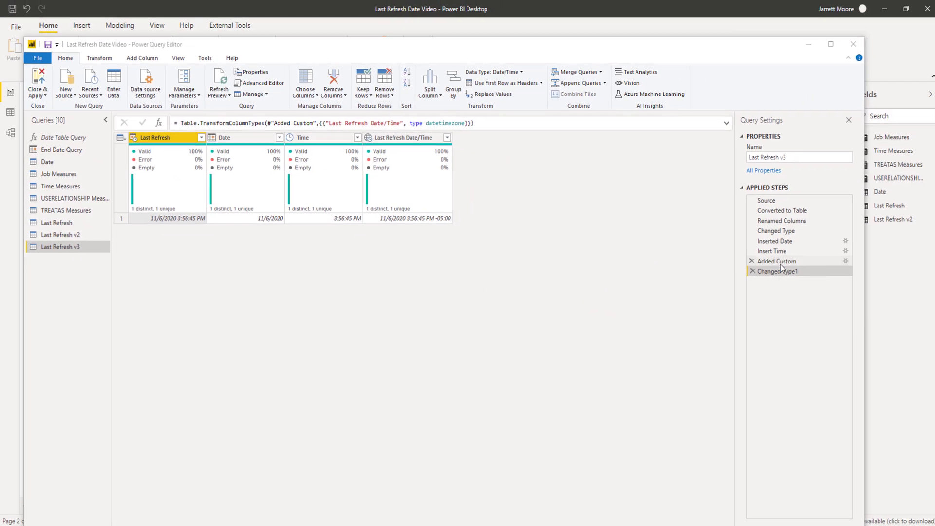
- Open the Added Custom step's formula and select the hours value in its #duration offset
left_click(788, 262)
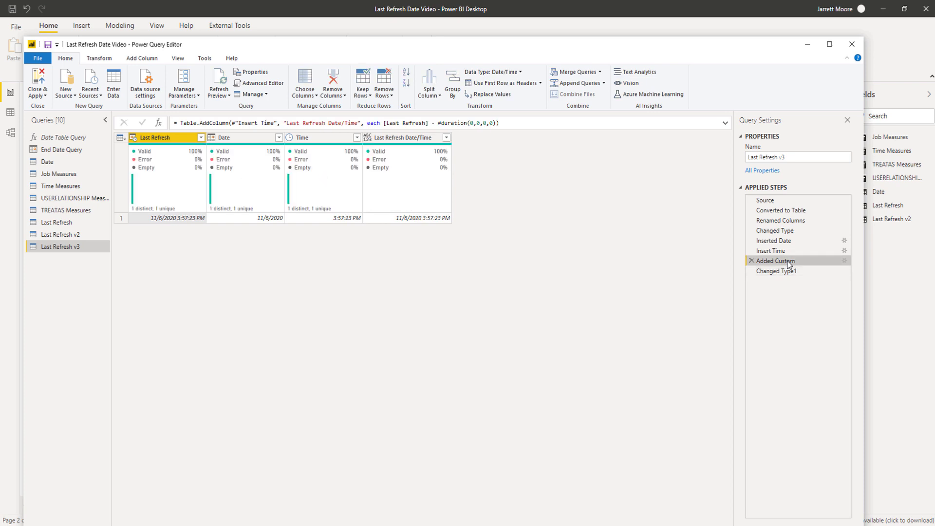
double_click(789, 262)
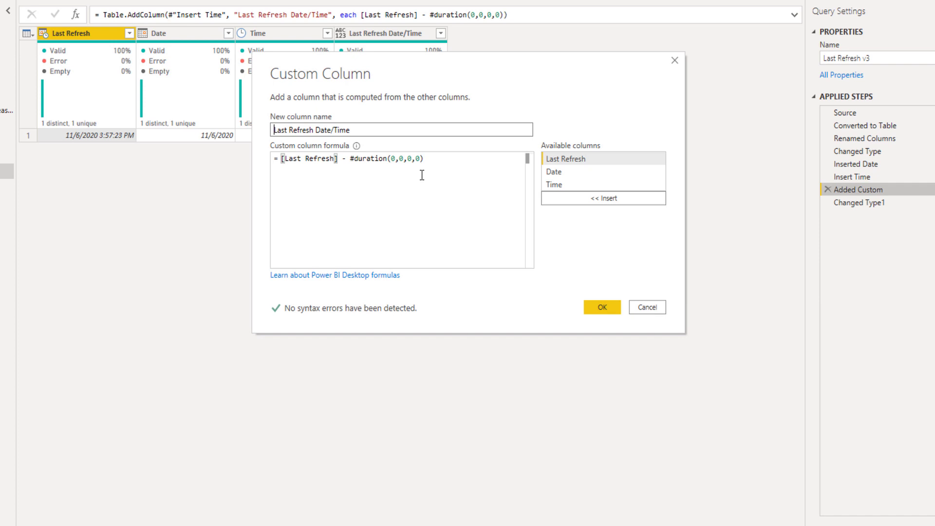
double_click(403, 159)
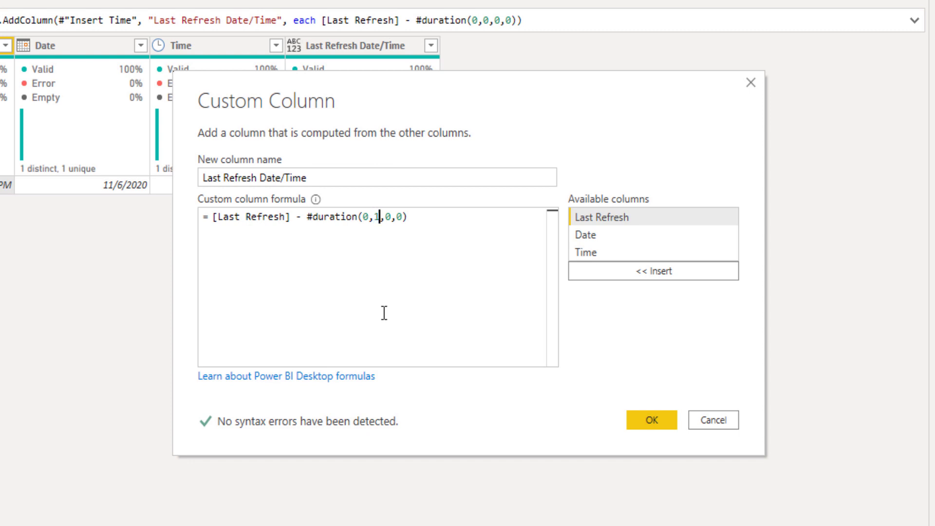
- Set the #duration hours to 1 so Last Refresh Date/Time reads one hour earlier, then recheck the formula
type("1")
left_click(651, 420)
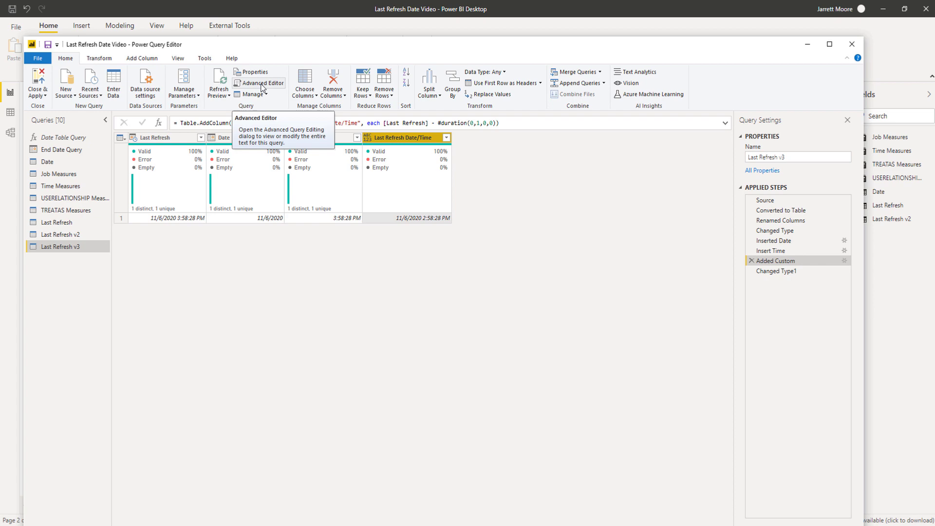
double_click(783, 262)
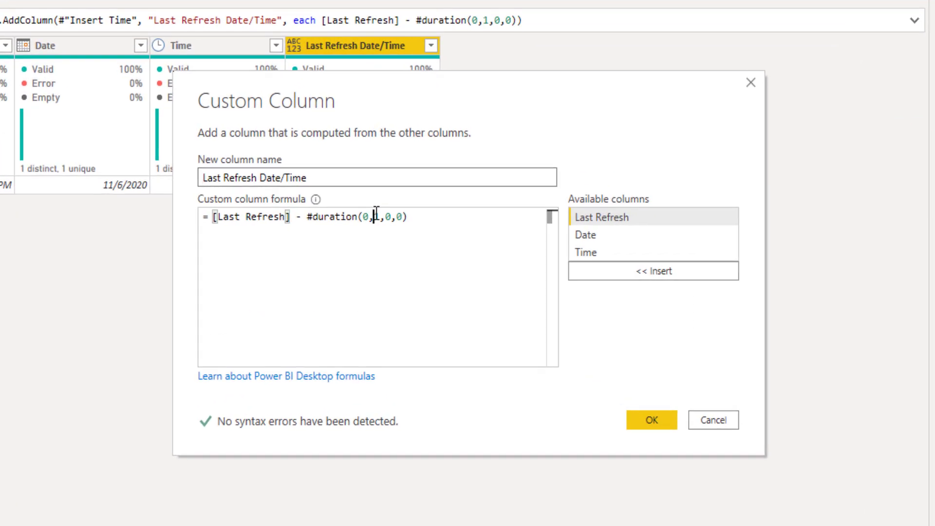
double_click(376, 216)
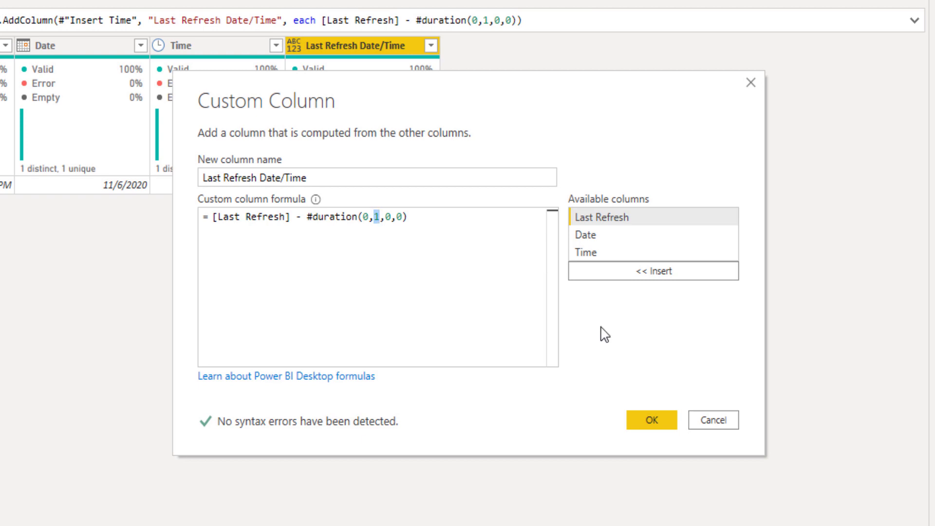
left_click(668, 427)
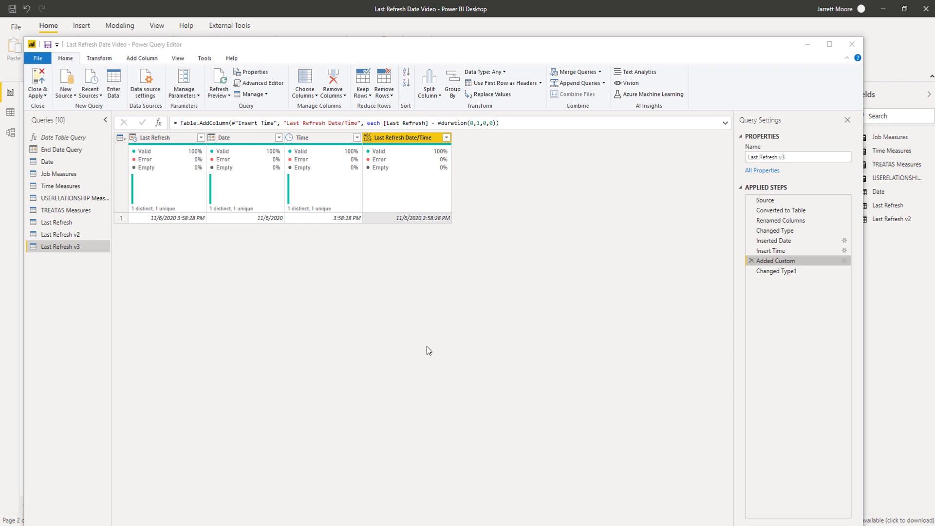
- Change the #duration hours back to 0 so Last Refresh Date/Time matches Last Refresh
left_click(782, 262)
double_click(783, 263)
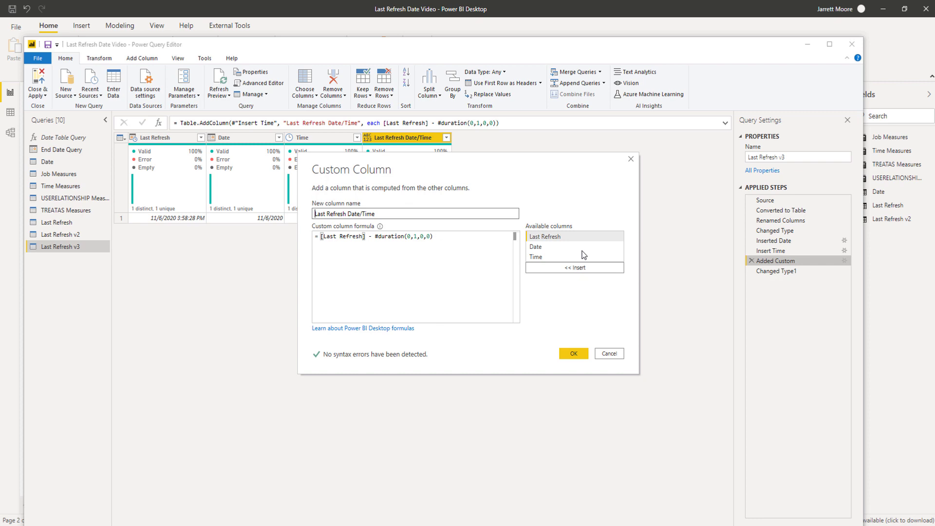
double_click(415, 238)
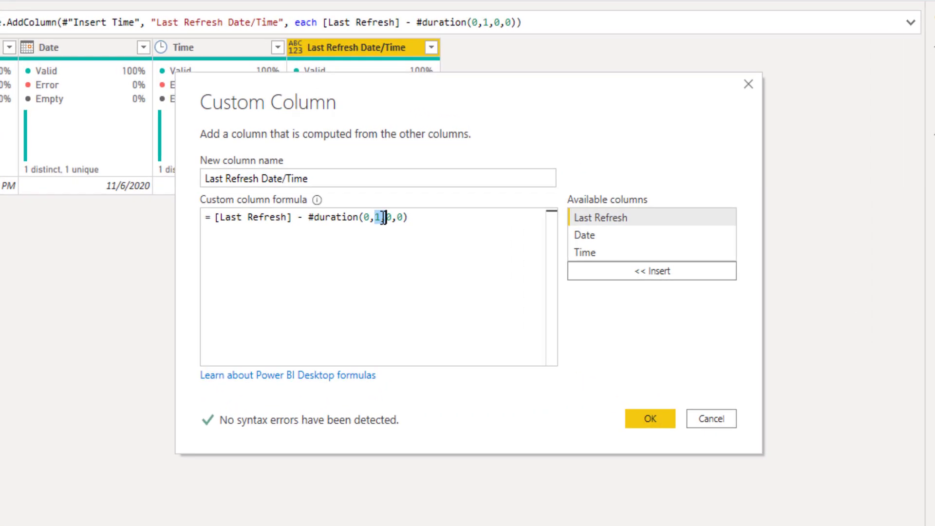
type("0")
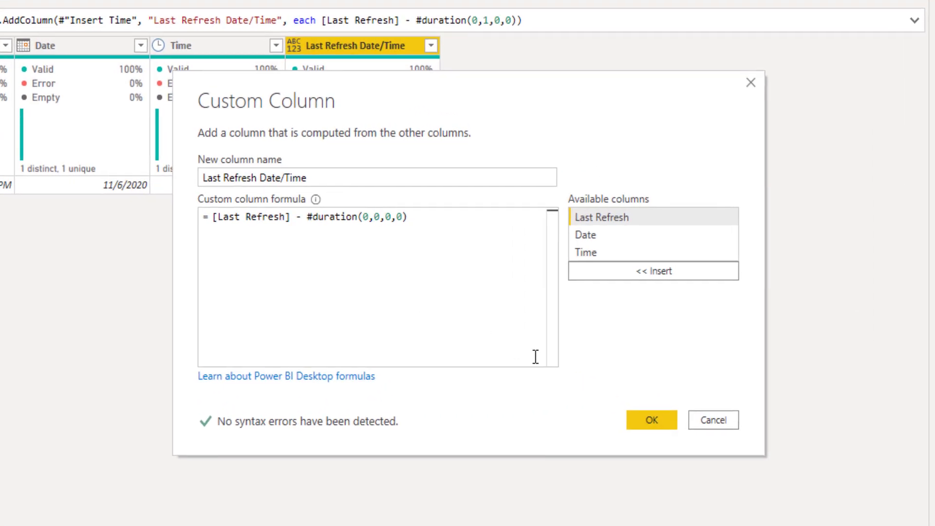
left_click(651, 420)
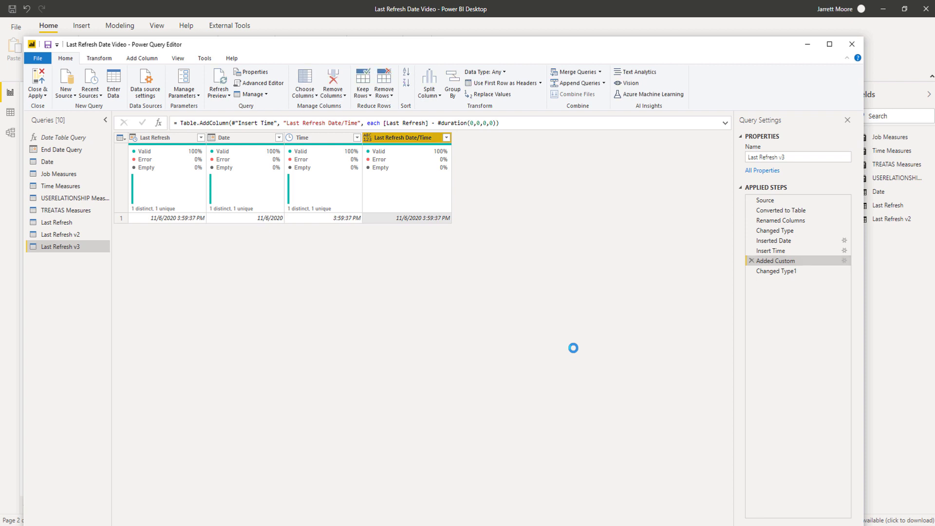
- Apply the query changes with Close & Apply
left_click(38, 94)
left_click(48, 109)
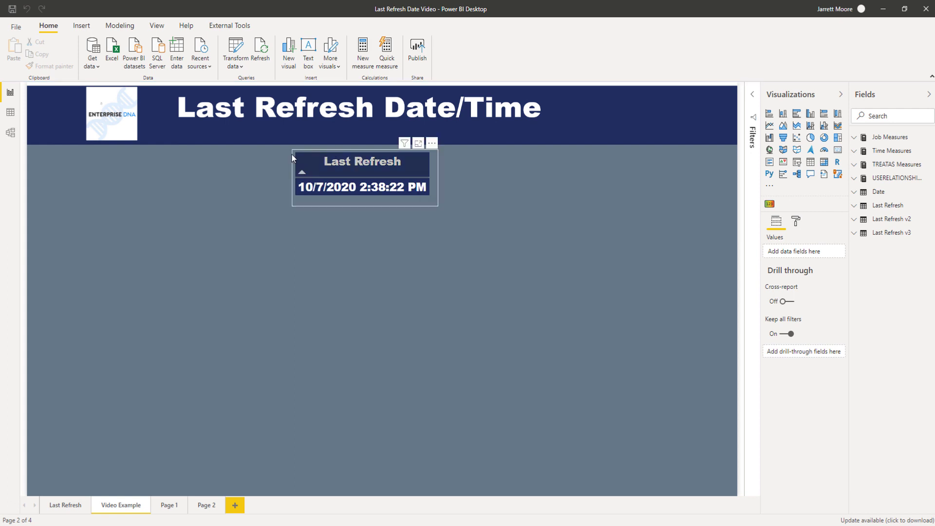
- Move the Last Refresh card left and place a copy of it to its right
left_click_drag(324, 155, 199, 153)
key("ctrl+c")
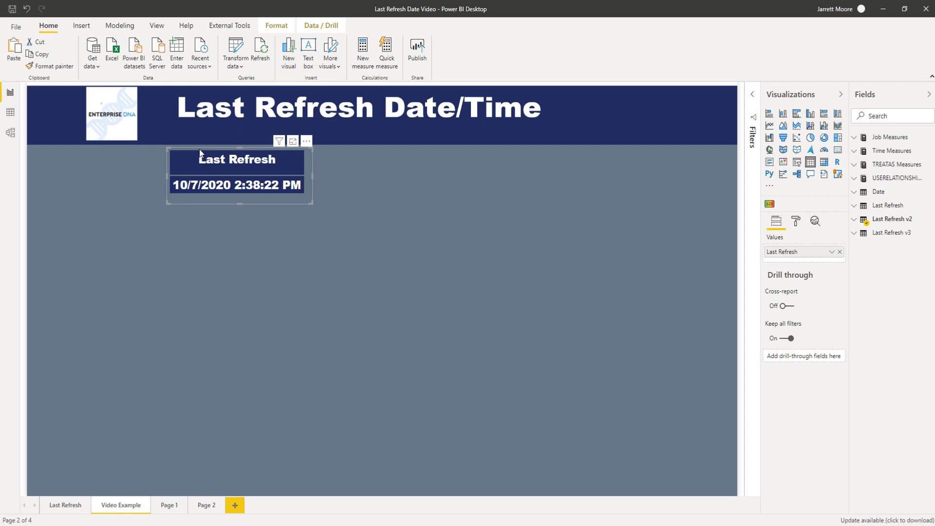
key("ctrl+v")
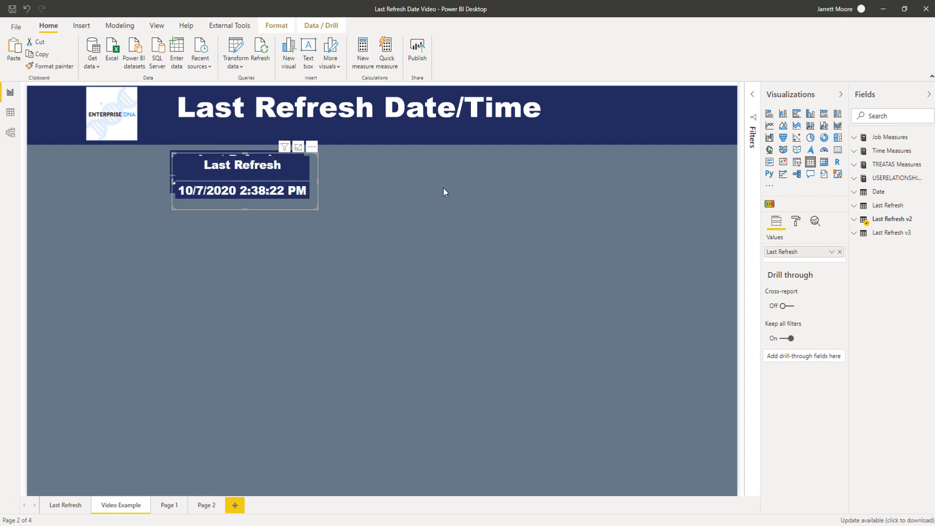
left_click_drag(276, 157, 538, 166)
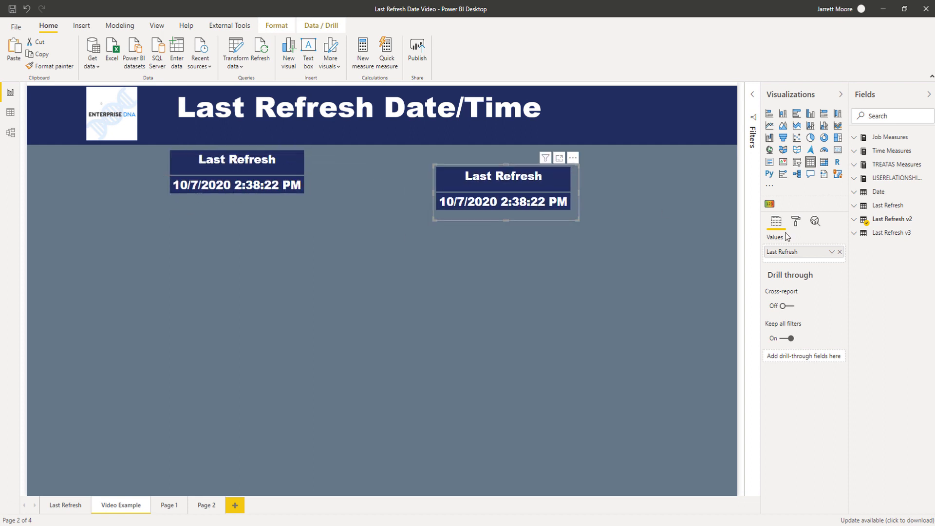
- Switch the copy's field to Last Refresh v3's Last Refresh Date/Time and enlarge the card
left_click(857, 235)
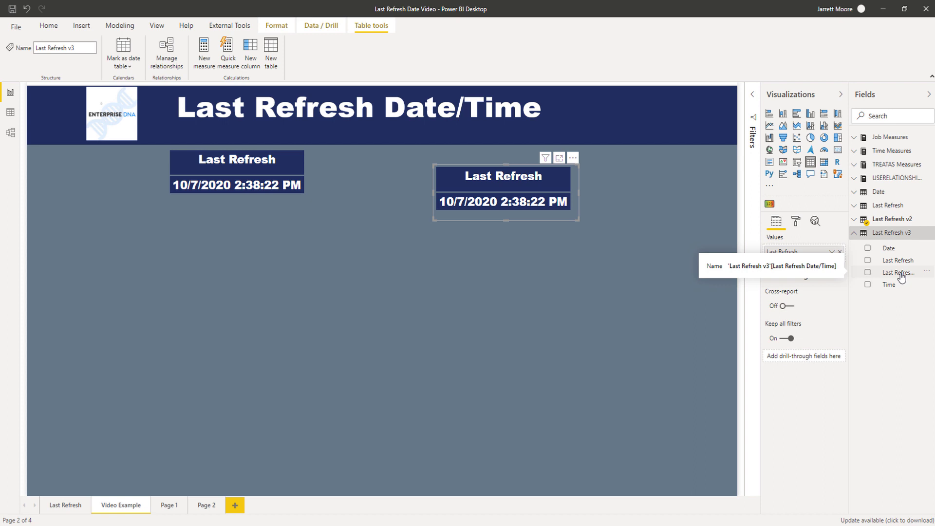
left_click_drag(901, 277, 834, 252)
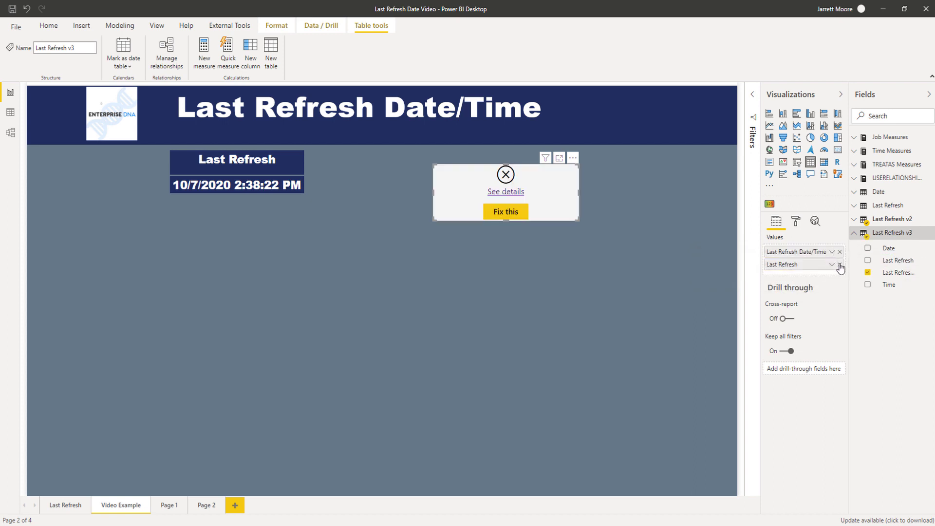
left_click(839, 264)
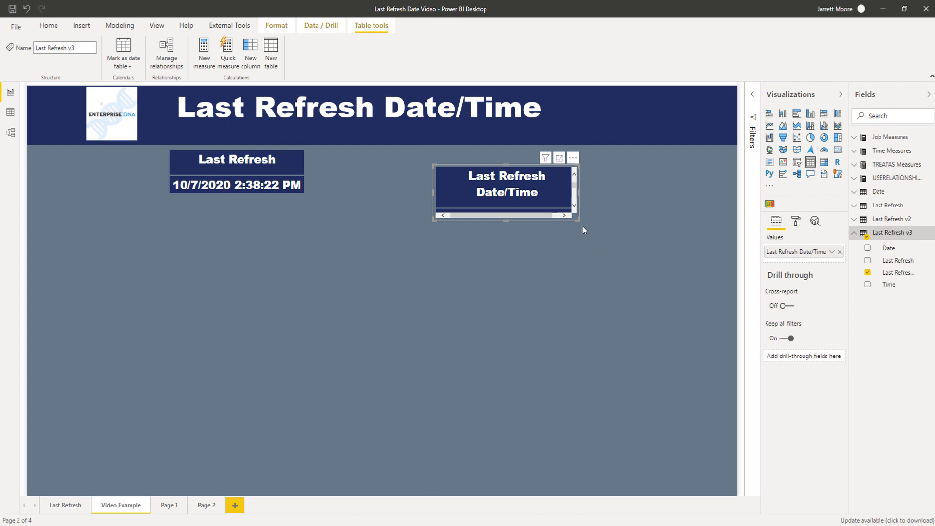
left_click_drag(579, 221, 594, 238)
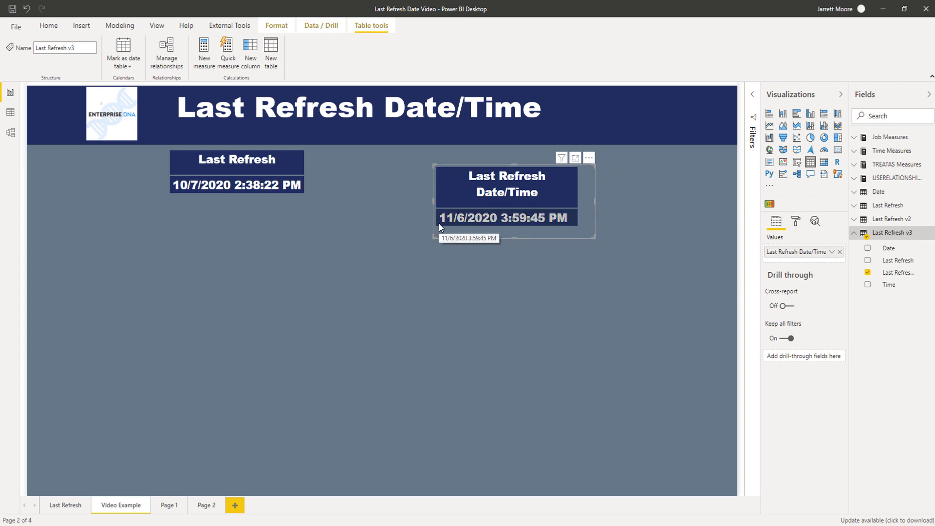